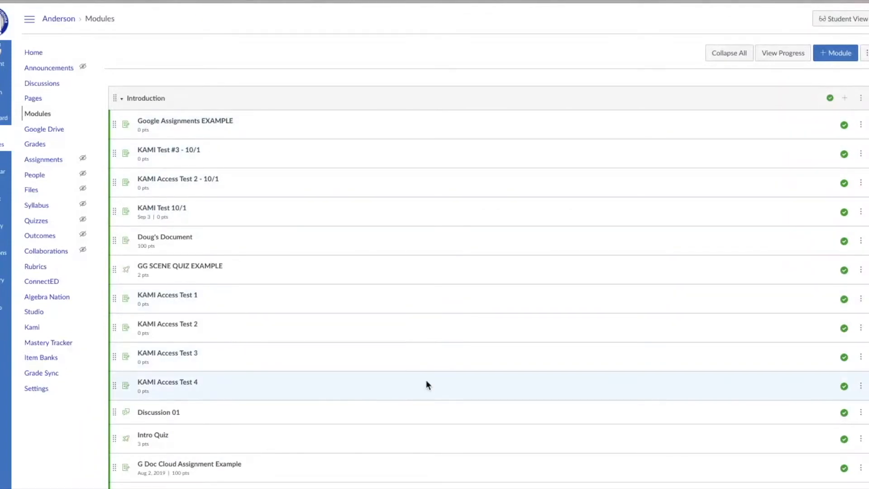
- Open the "Sept 2 Example" assignment from the end of the Introduction module for editing
{"action": "scroll", "coordinate": [427, 384], "scroll_direction": "down", "scroll_amount": 1}
{"action": "scroll", "coordinate": [426, 380], "scroll_direction": "down", "scroll_amount": 4}
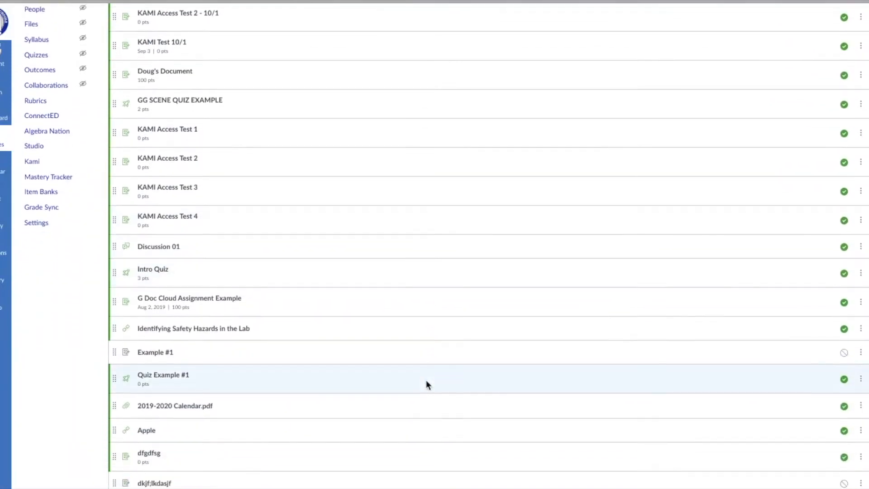
{"action": "scroll", "coordinate": [425, 385], "scroll_direction": "down", "scroll_amount": 5}
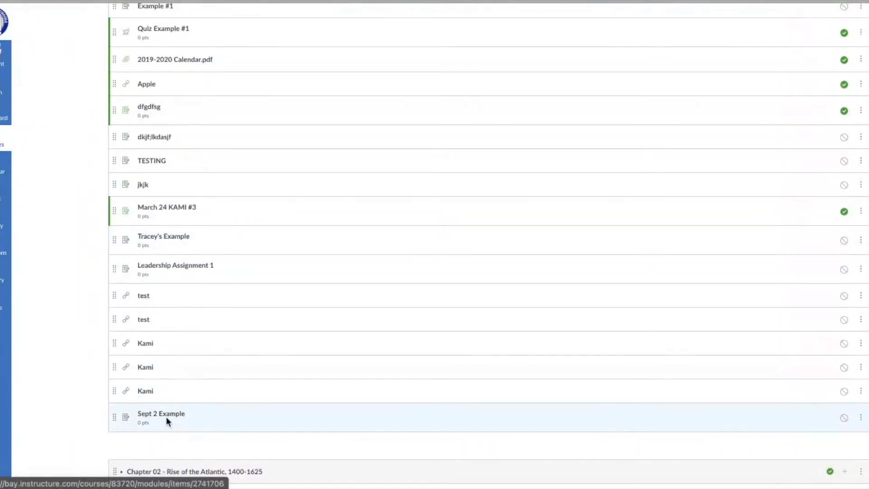
{"action": "left_click", "coordinate": [166, 419]}
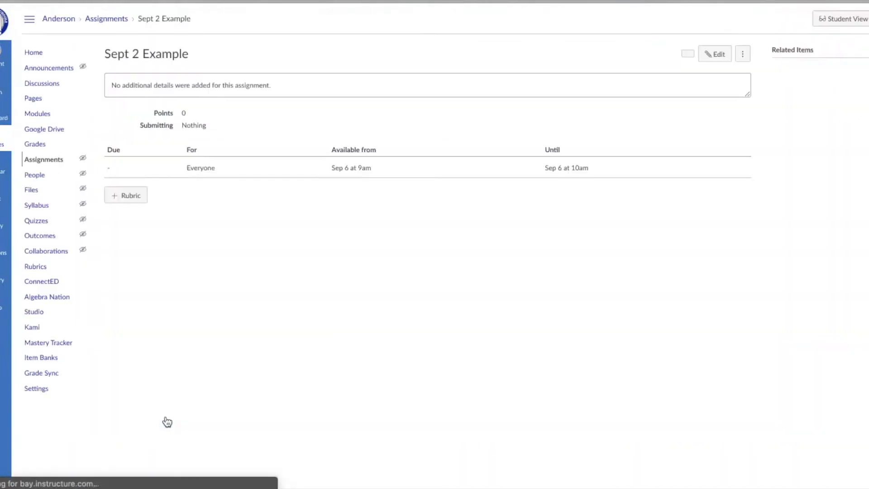
{"action": "left_click", "coordinate": [717, 59]}
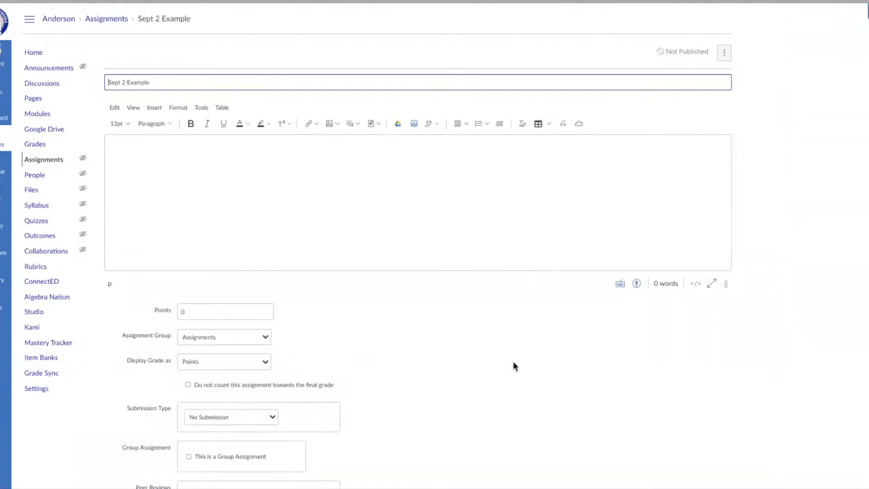
- Replace Everyone with the 1st period Science section as the assignee of the assignment
{"action": "scroll", "coordinate": [513, 362], "scroll_direction": "down", "scroll_amount": 1}
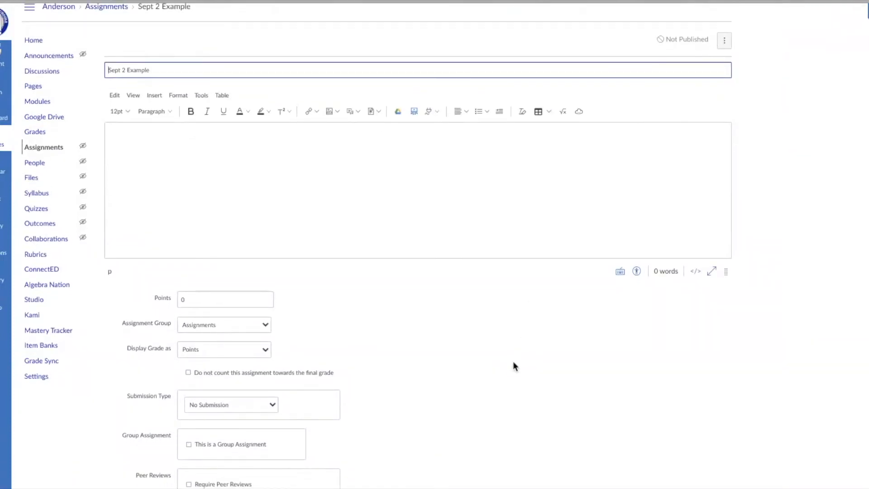
{"action": "scroll", "coordinate": [513, 366], "scroll_direction": "down", "scroll_amount": 2}
{"action": "scroll", "coordinate": [513, 365], "scroll_direction": "down", "scroll_amount": 7}
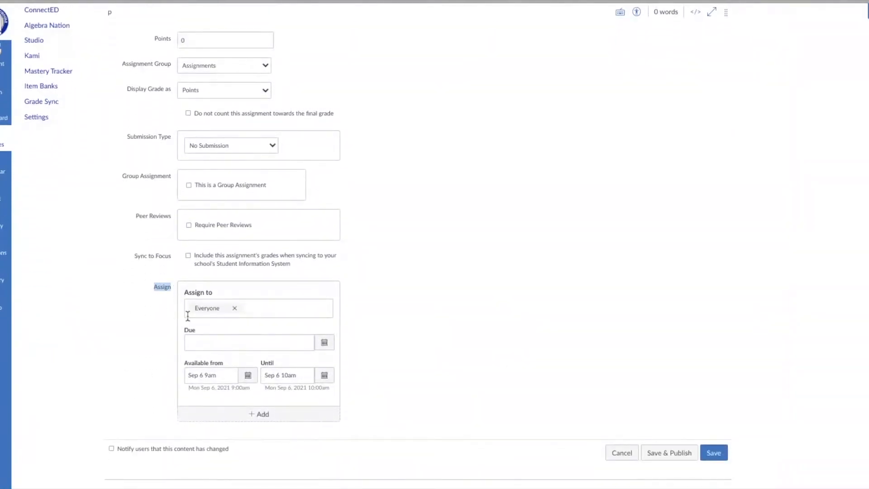
{"action": "left_click", "coordinate": [518, 394]}
{"action": "left_click", "coordinate": [234, 309]}
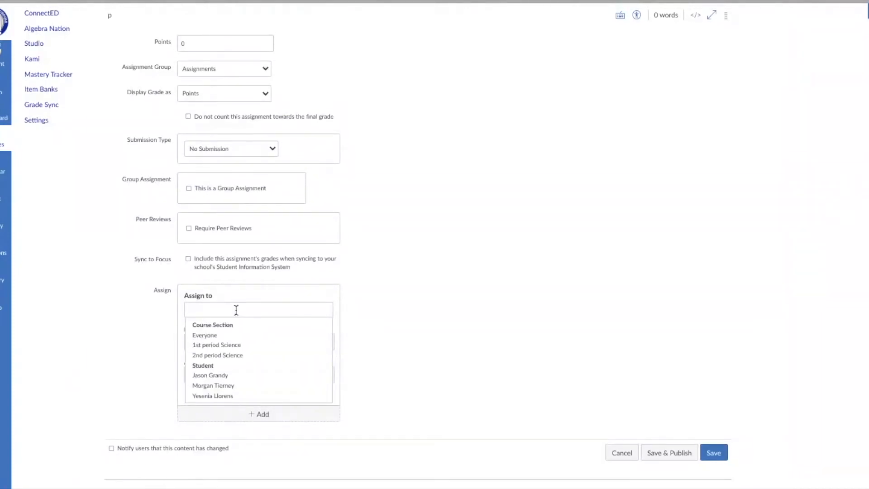
{"action": "left_click", "coordinate": [239, 346]}
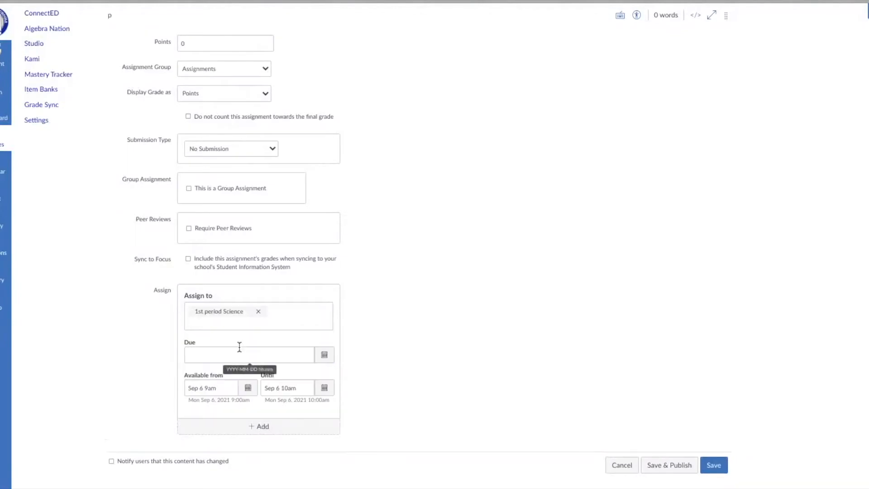
{"action": "left_click", "coordinate": [235, 316]}
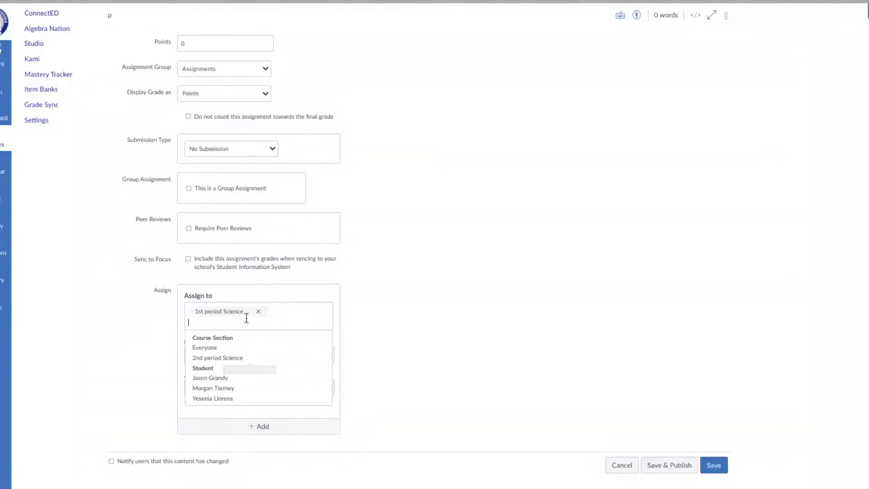
{"action": "left_click", "coordinate": [405, 312]}
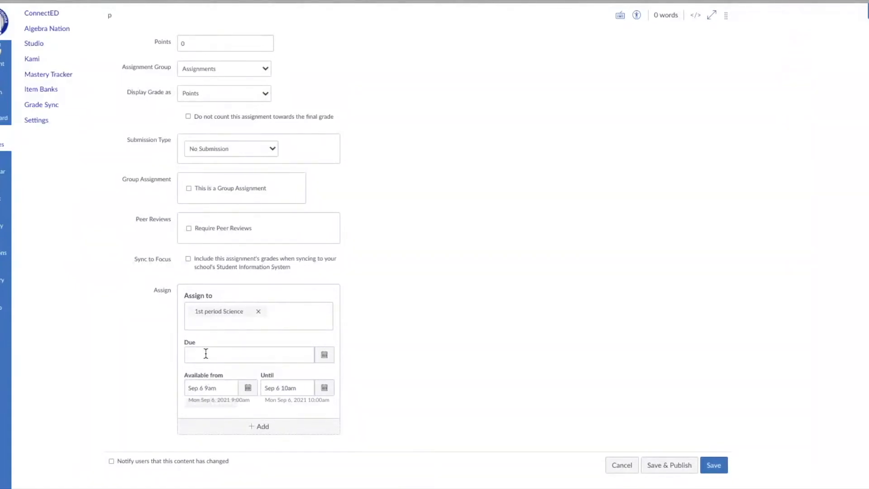
- Set both the Available from and Until dates for 1st period Science to September 7, 2021
{"action": "left_click", "coordinate": [248, 390]}
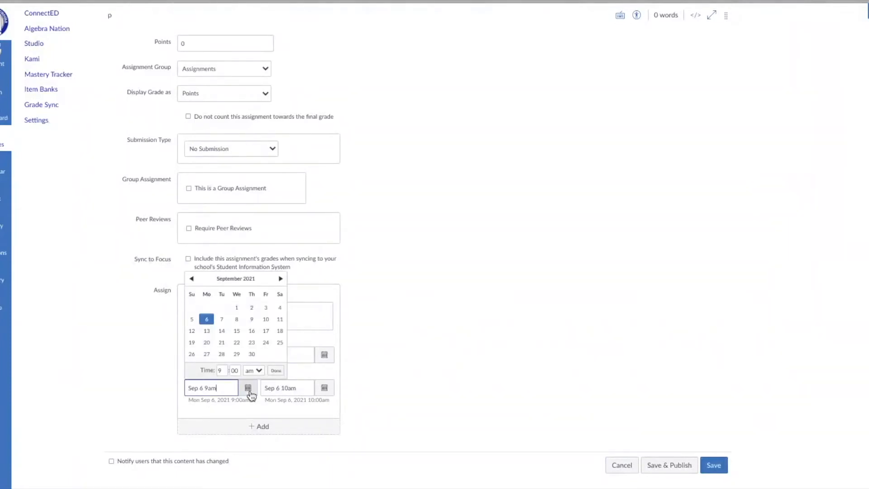
{"action": "left_click", "coordinate": [223, 320]}
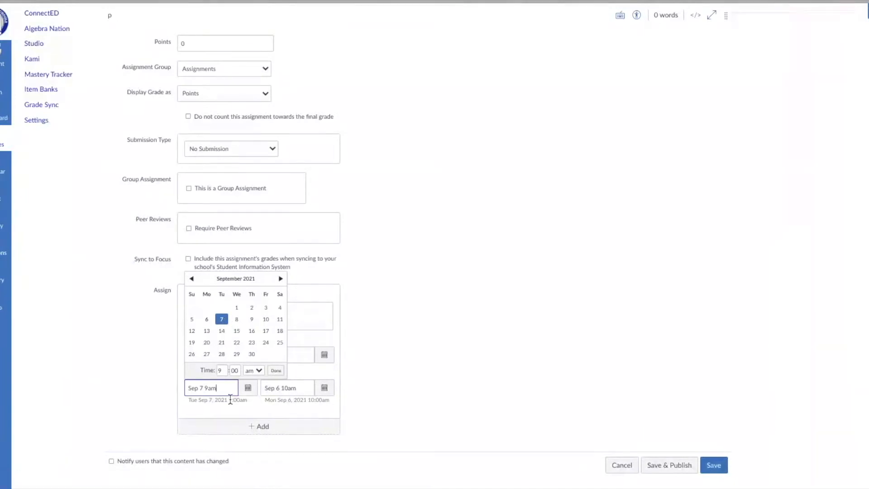
{"action": "left_click", "coordinate": [324, 388]}
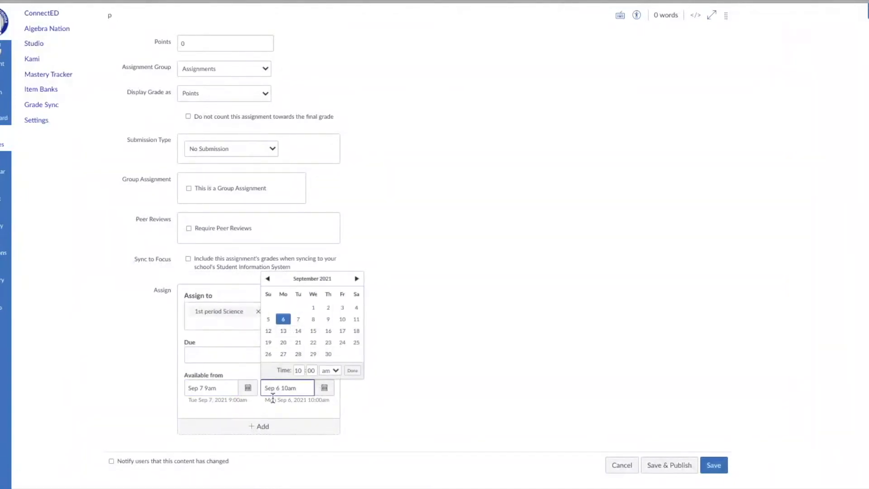
{"action": "left_click", "coordinate": [299, 319]}
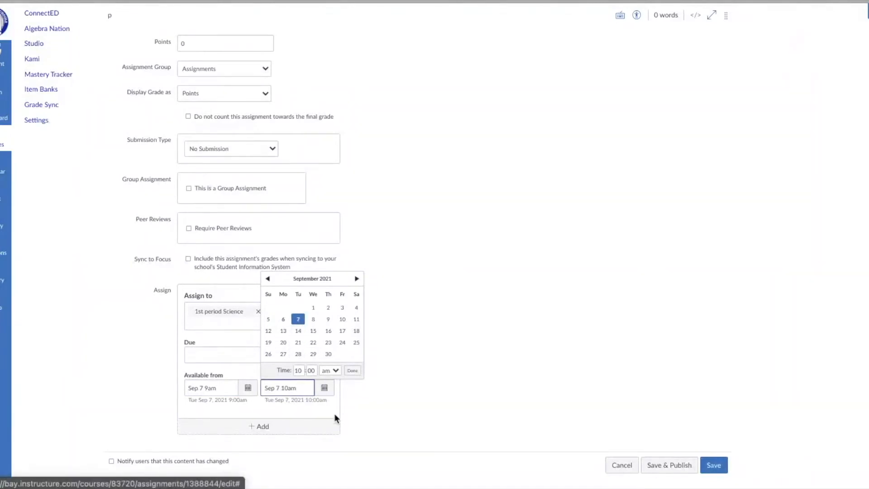
{"action": "left_click", "coordinate": [361, 426]}
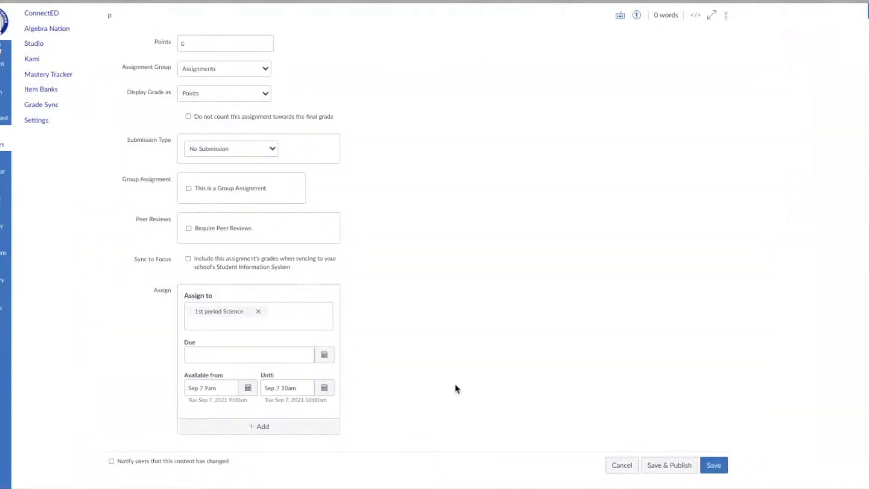
- Add a second assign block and assign it to the 2nd period Science section
{"action": "scroll", "coordinate": [316, 334], "scroll_direction": "down", "scroll_amount": 1}
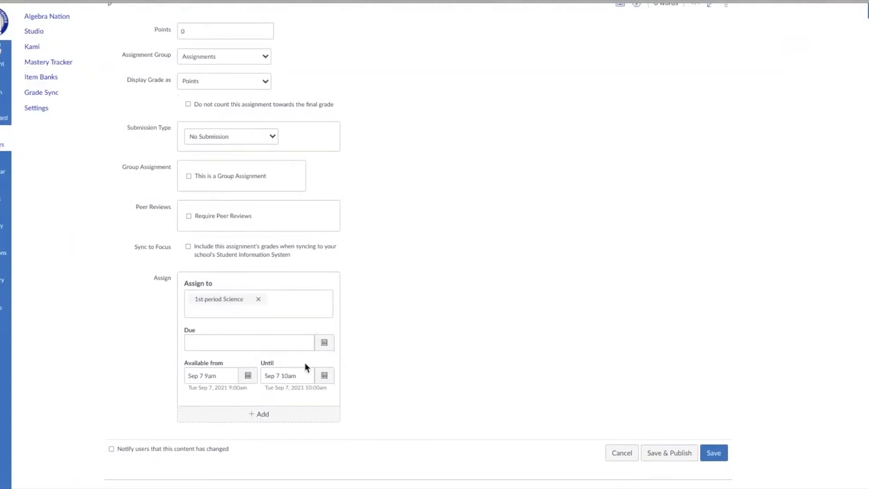
{"action": "left_click", "coordinate": [259, 422]}
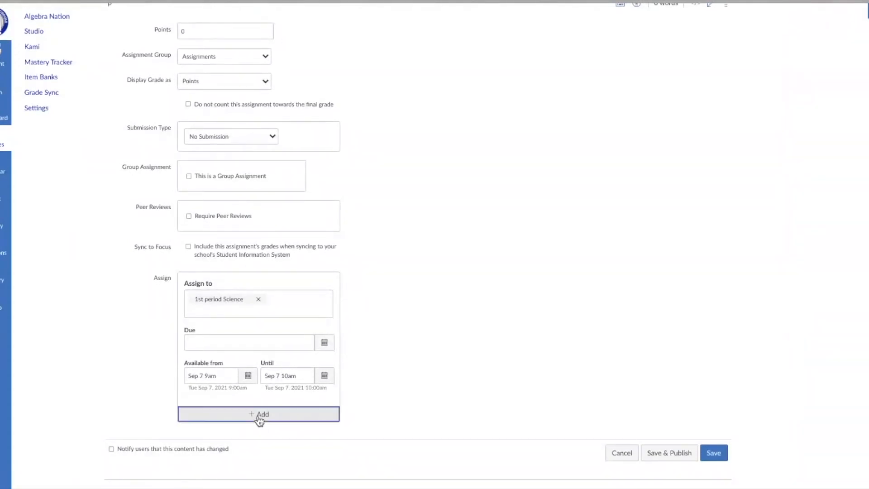
{"action": "scroll", "coordinate": [380, 396], "scroll_direction": "down", "scroll_amount": 2}
{"action": "scroll", "coordinate": [380, 398], "scroll_direction": "down", "scroll_amount": 1}
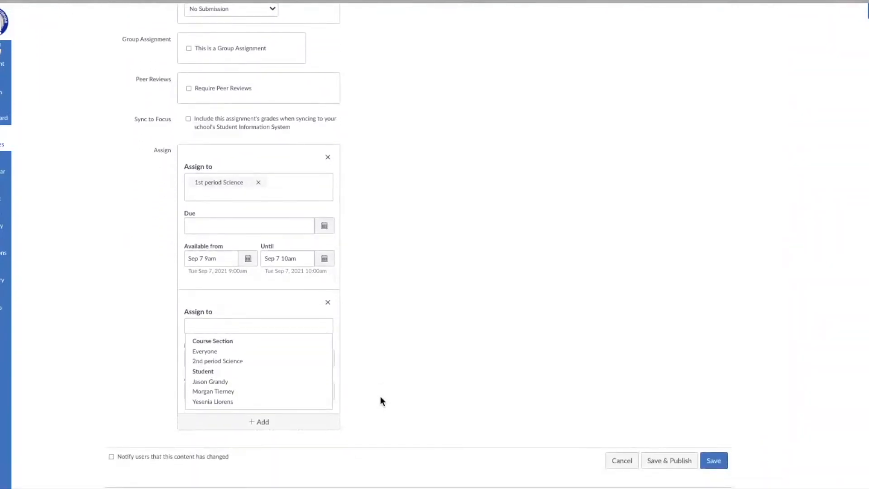
{"action": "left_click", "coordinate": [227, 363]}
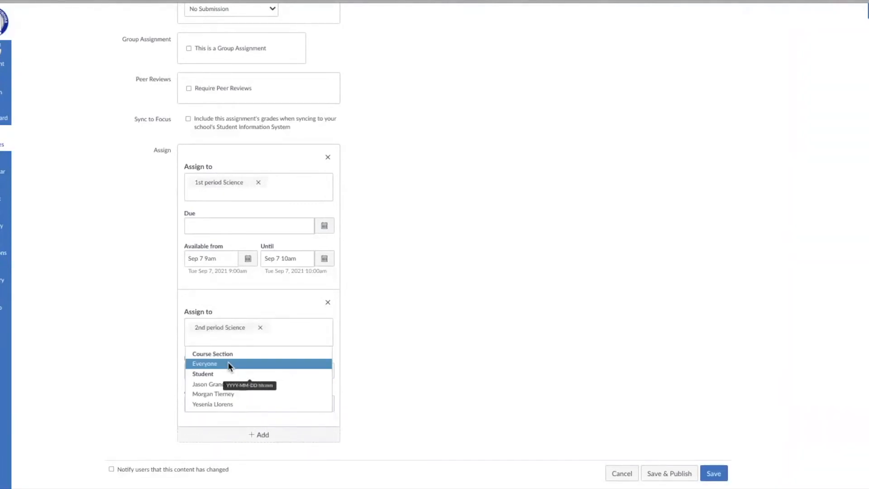
{"action": "left_click", "coordinate": [135, 395]}
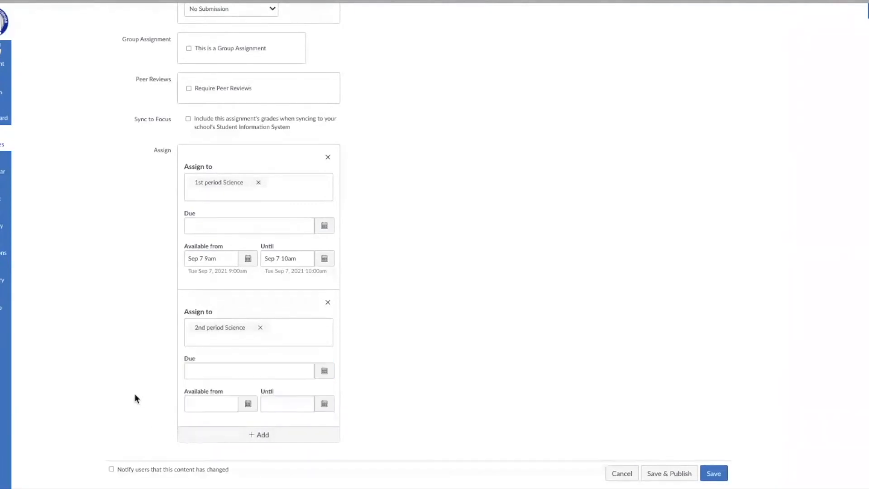
- Set the Available from date and time for 2nd period Science to Sep 7 11am
{"action": "left_click", "coordinate": [248, 404]}
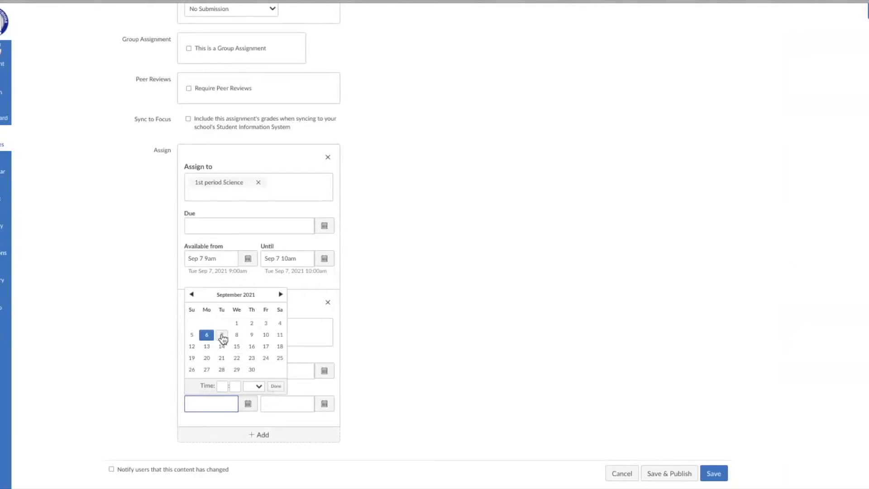
{"action": "left_click", "coordinate": [221, 335]}
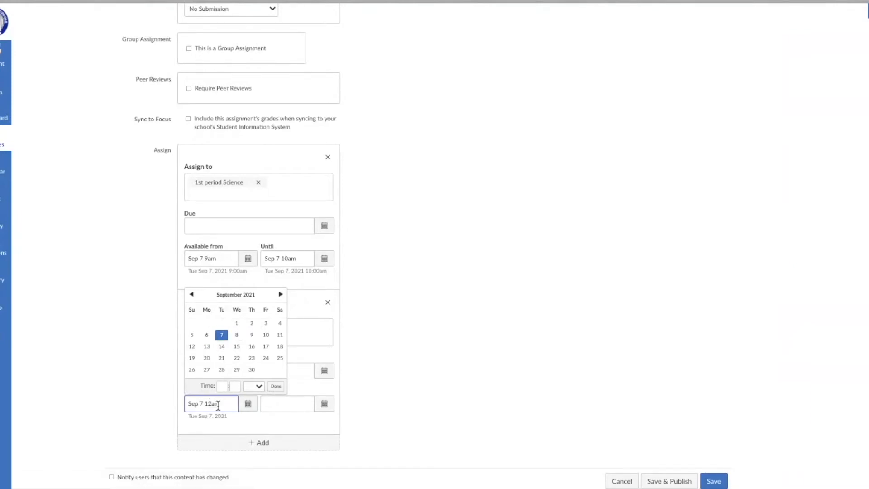
{"action": "key", "text": "BackSpace"}
{"action": "key", "text": "BackSpace"}
{"action": "key", "text": "BackSpace"}
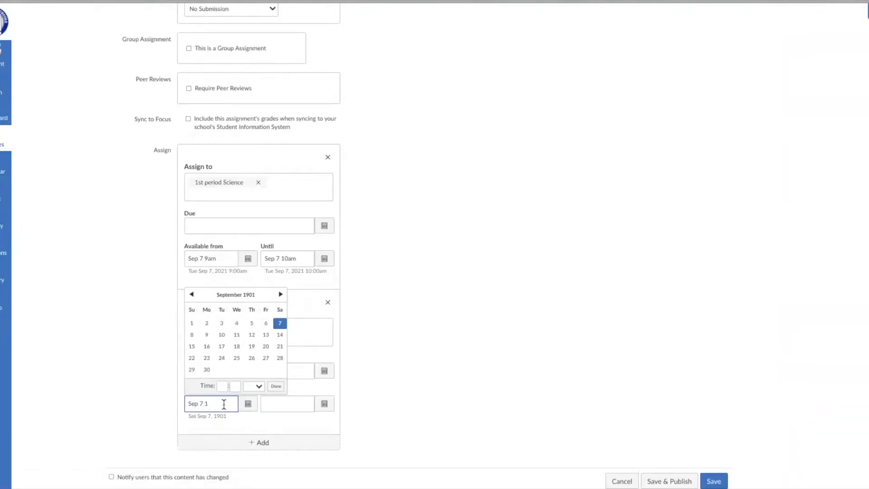
{"action": "type", "text": "1"}
{"action": "type", "text": "am"}
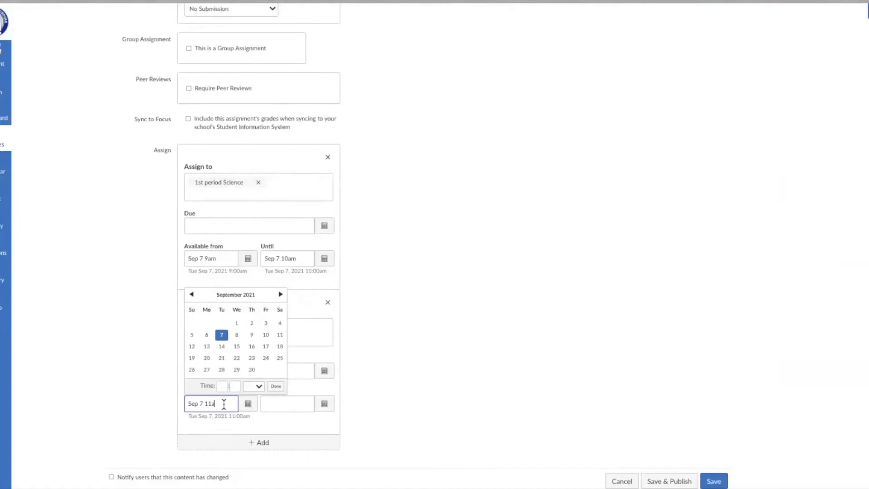
- Set the Until date and time for 2nd period Science to Sep 7 11:50am
{"action": "left_click", "coordinate": [289, 406]}
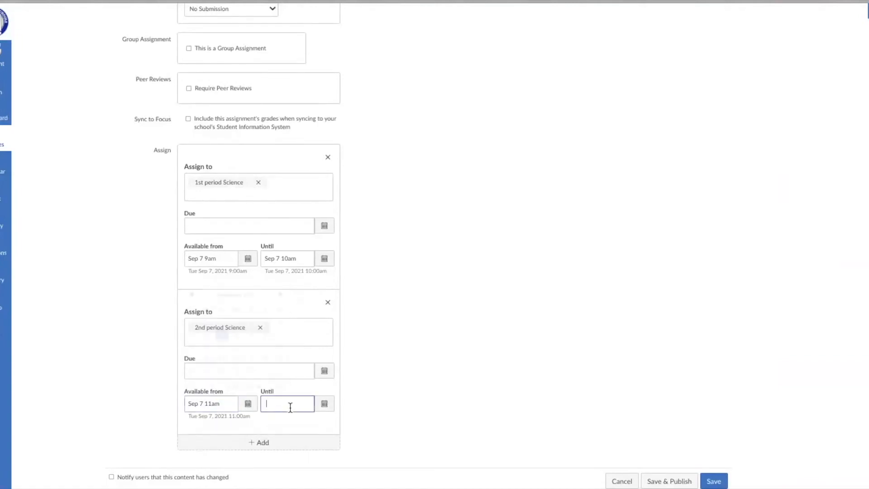
{"action": "left_click", "coordinate": [324, 403]}
{"action": "left_click", "coordinate": [297, 335]}
{"action": "key", "text": "BackSpace"}
{"action": "key", "text": "BackSpace"}
{"action": "key", "text": "BackSpace"}
{"action": "key", "text": "BackSpace"}
{"action": "key", "text": "BackSpace"}
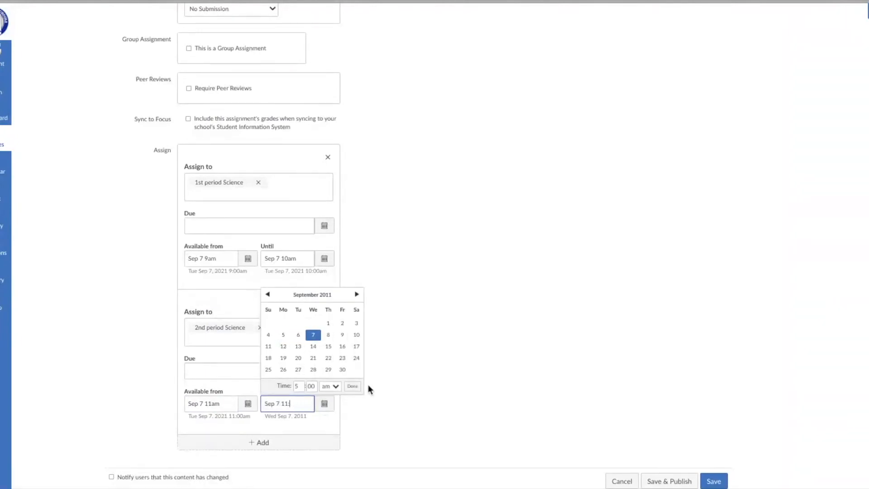
{"action": "type", "text": ":50am"}
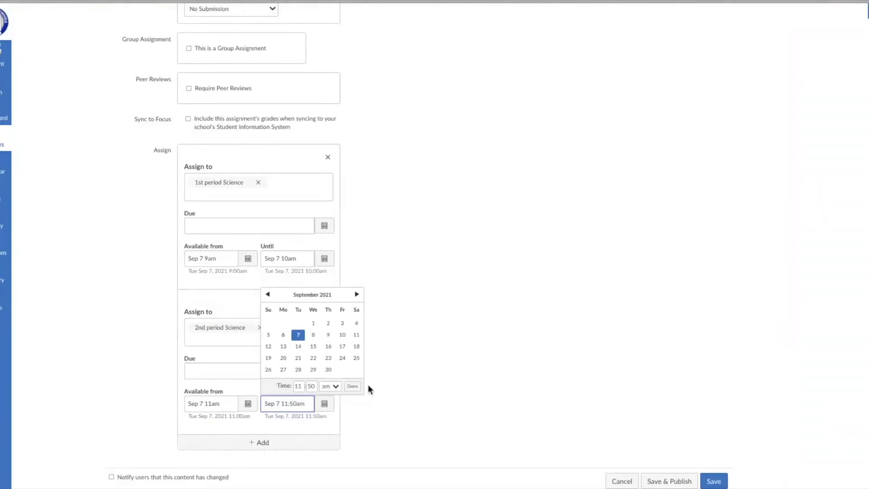
{"action": "left_click", "coordinate": [387, 439]}
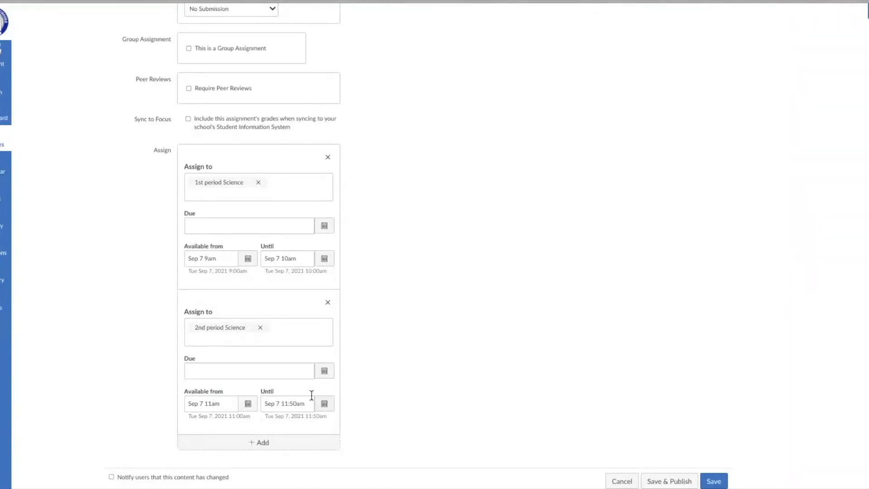
- Add a third assign block and assign it to the first two individual students in the Student list
{"action": "scroll", "coordinate": [357, 384], "scroll_direction": "down", "scroll_amount": 1}
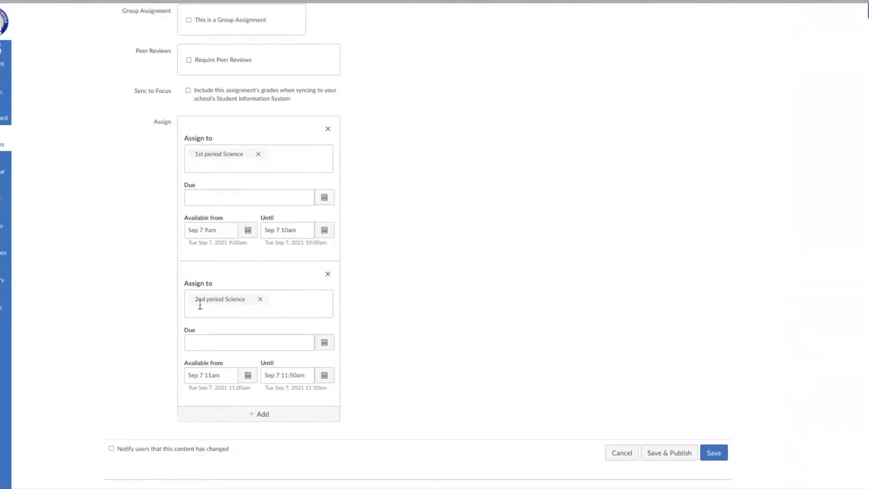
{"action": "left_click", "coordinate": [262, 414]}
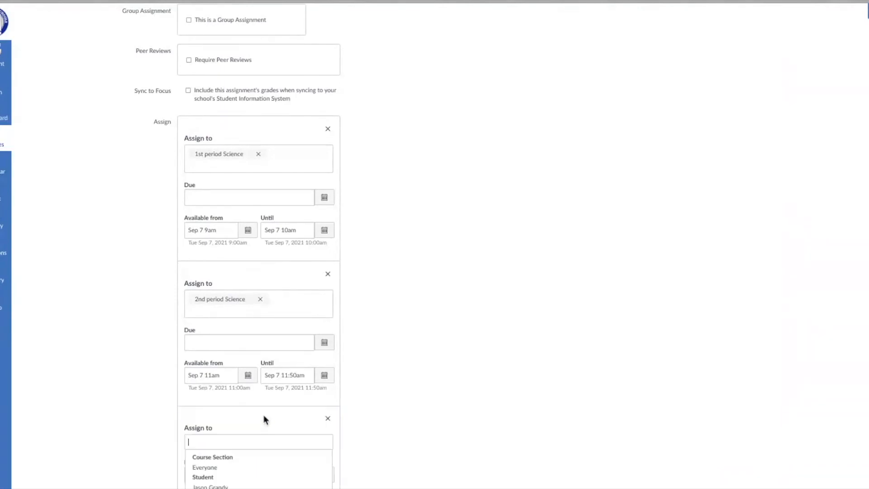
{"action": "scroll", "coordinate": [264, 415], "scroll_direction": "down", "scroll_amount": 3}
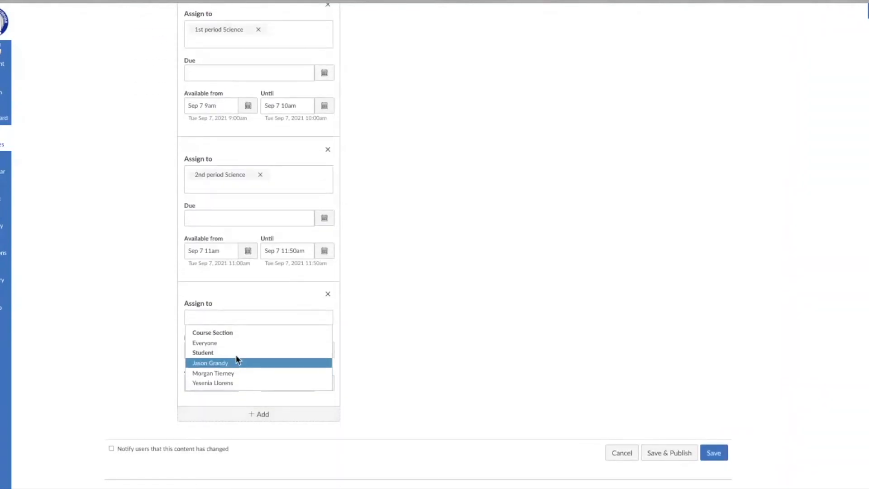
{"action": "left_click", "coordinate": [225, 363]}
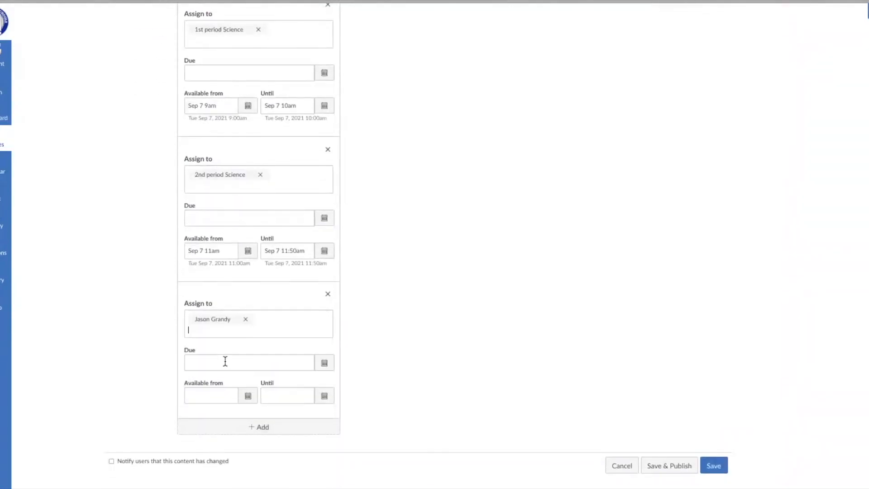
{"action": "left_click", "coordinate": [275, 311]}
{"action": "left_click", "coordinate": [252, 376]}
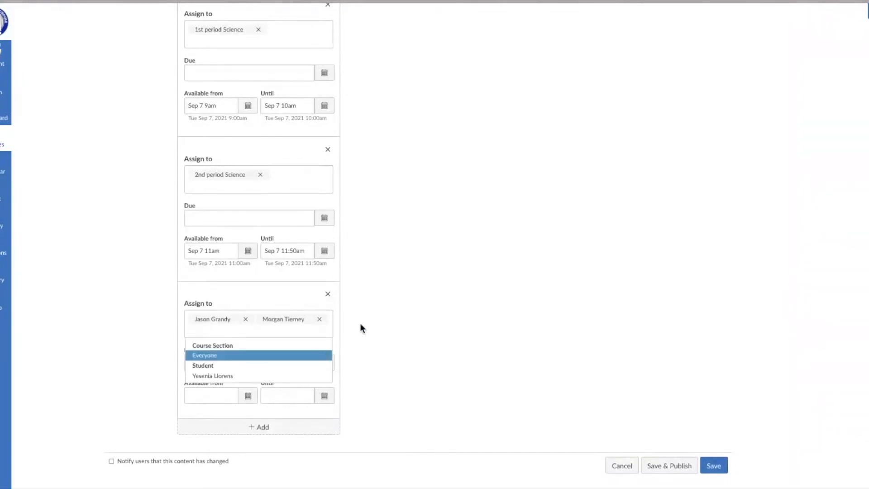
{"action": "left_click", "coordinate": [196, 333]}
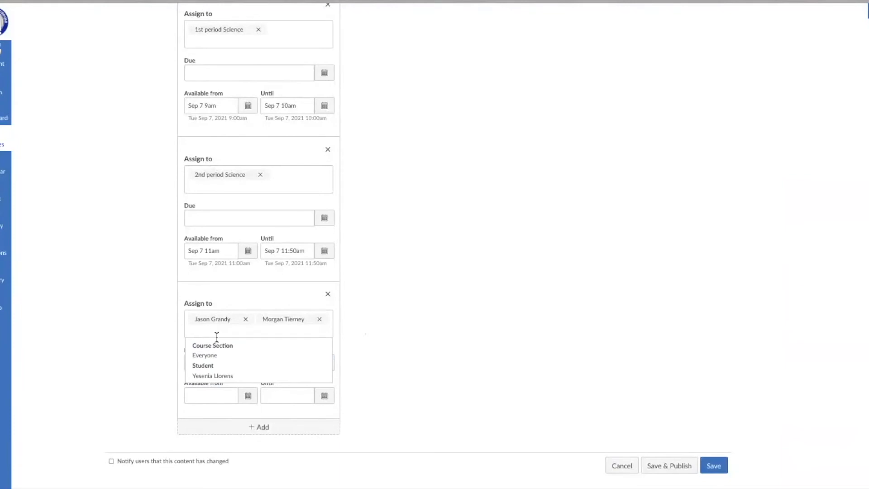
{"action": "left_click", "coordinate": [465, 343]}
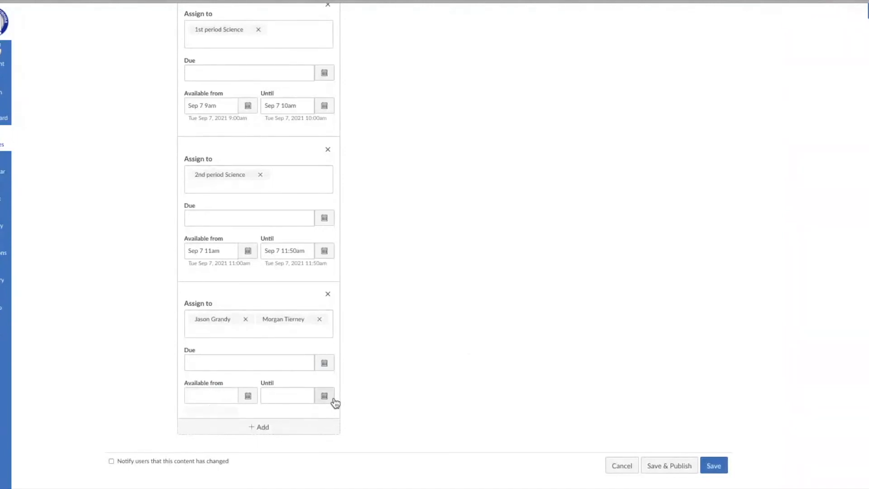
- Review which other sections and students can be added to the 1st period Science assign block, without choosing any
{"action": "scroll", "coordinate": [423, 311], "scroll_direction": "up", "scroll_amount": 5}
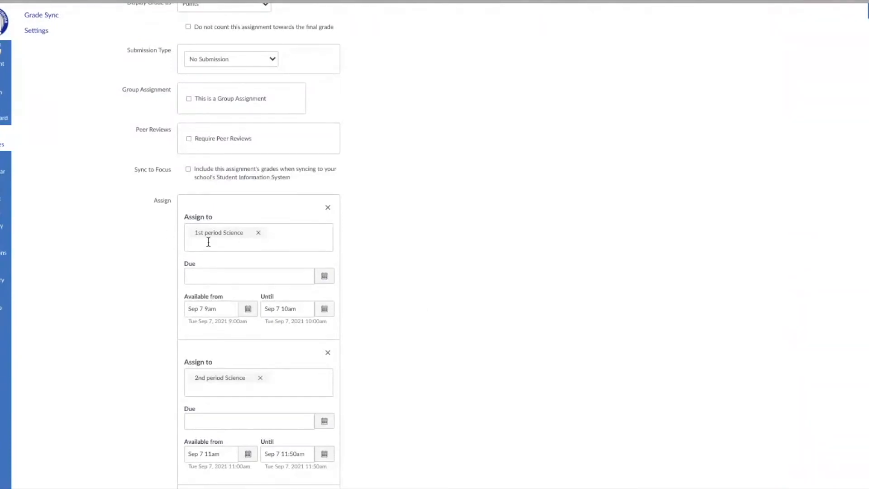
{"action": "left_click", "coordinate": [303, 240]}
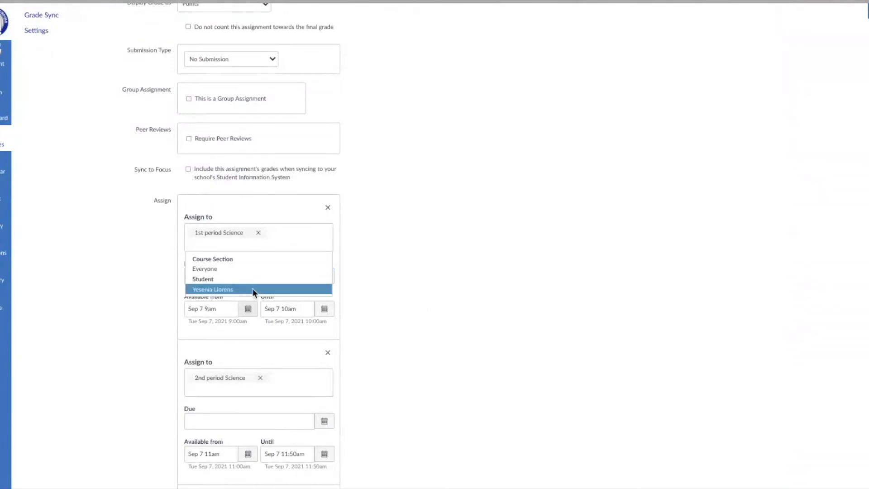
{"action": "left_click", "coordinate": [438, 278]}
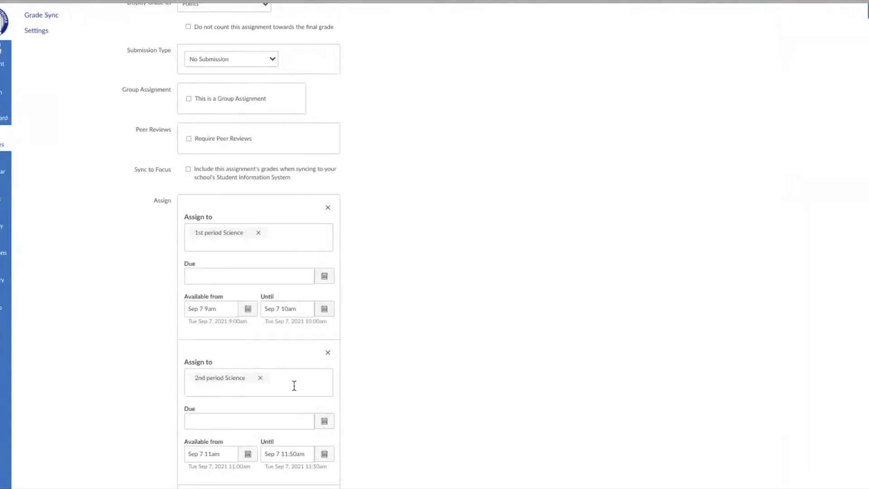
- Remove the third assign block containing the two individual students and save the assignment without publishing it
{"action": "scroll", "coordinate": [428, 403], "scroll_direction": "down", "scroll_amount": 3}
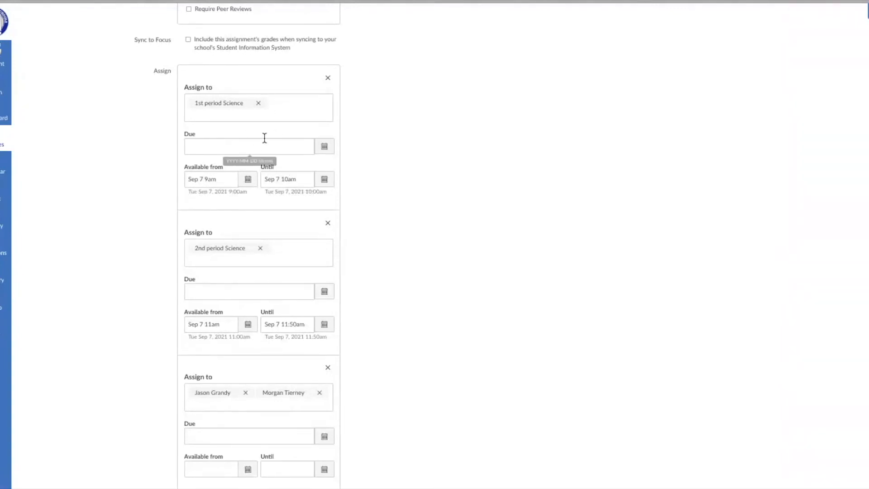
{"action": "scroll", "coordinate": [414, 346], "scroll_direction": "down", "scroll_amount": 1}
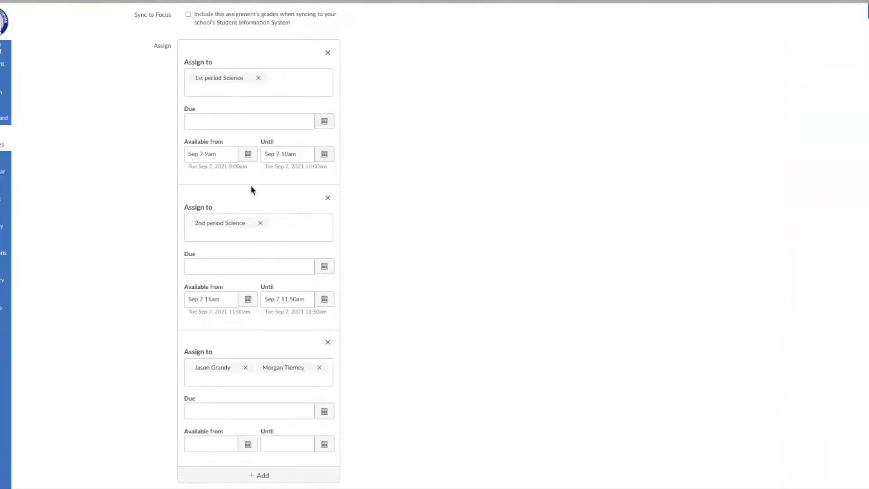
{"action": "scroll", "coordinate": [429, 400], "scroll_direction": "down", "scroll_amount": 2}
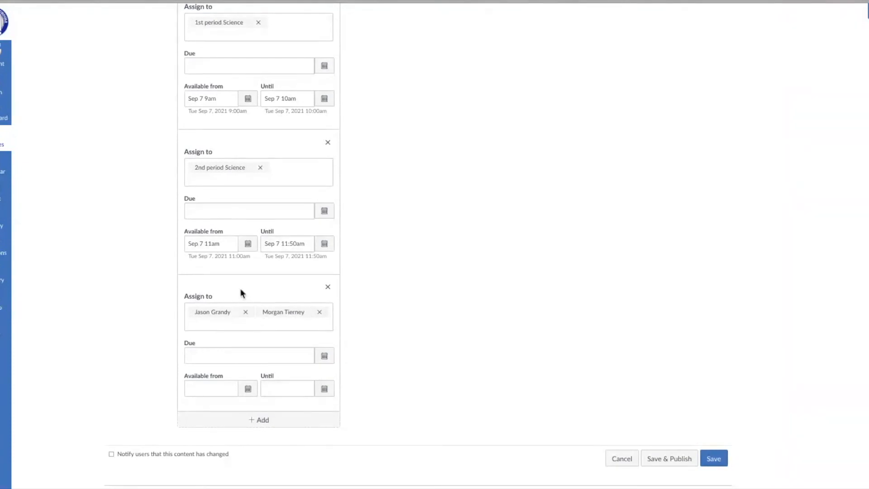
{"action": "left_click", "coordinate": [328, 290]}
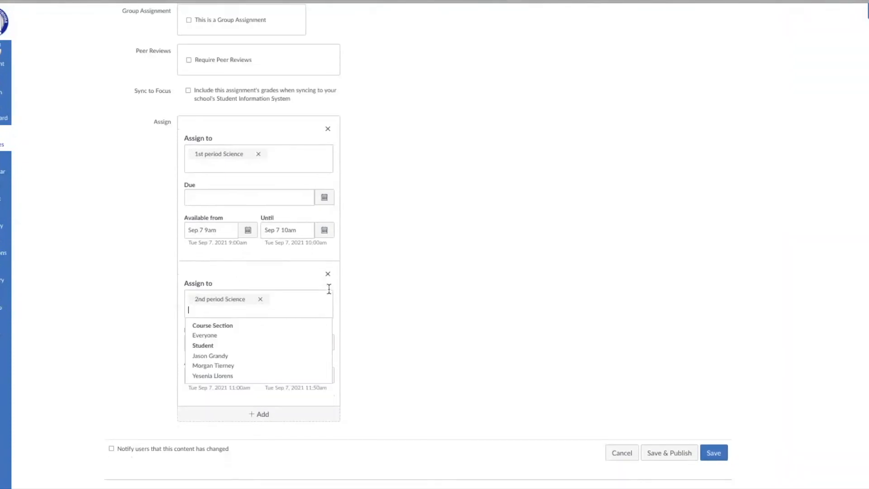
{"action": "left_click", "coordinate": [435, 309]}
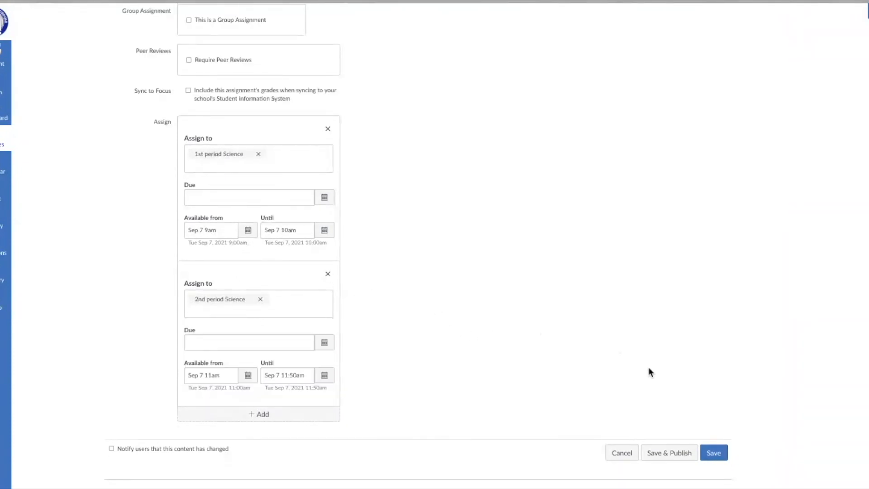
{"action": "left_click", "coordinate": [715, 451]}
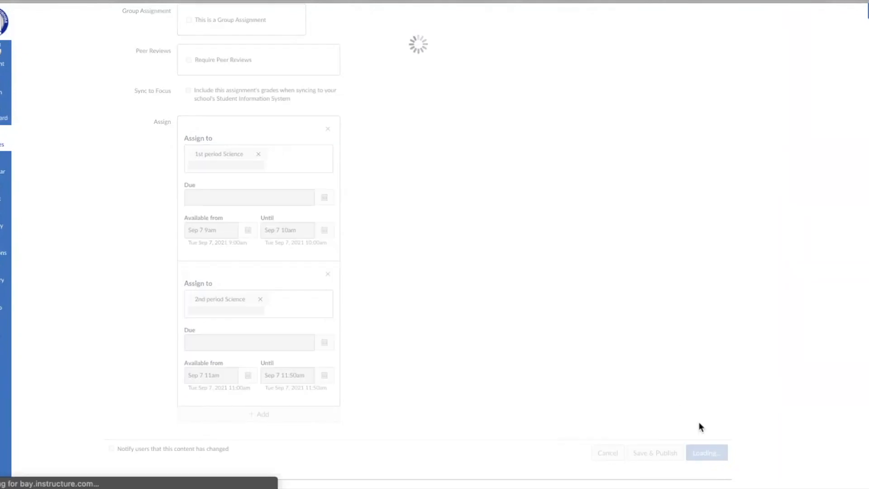